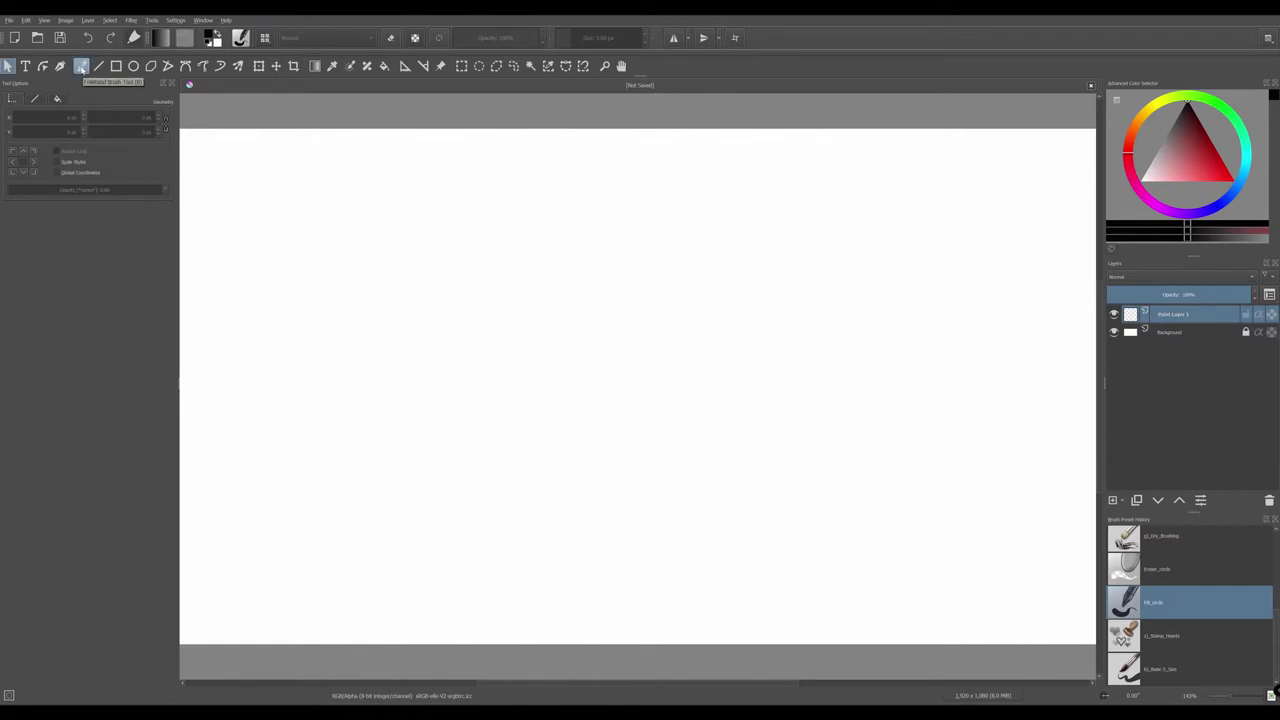
left_click(81, 66)
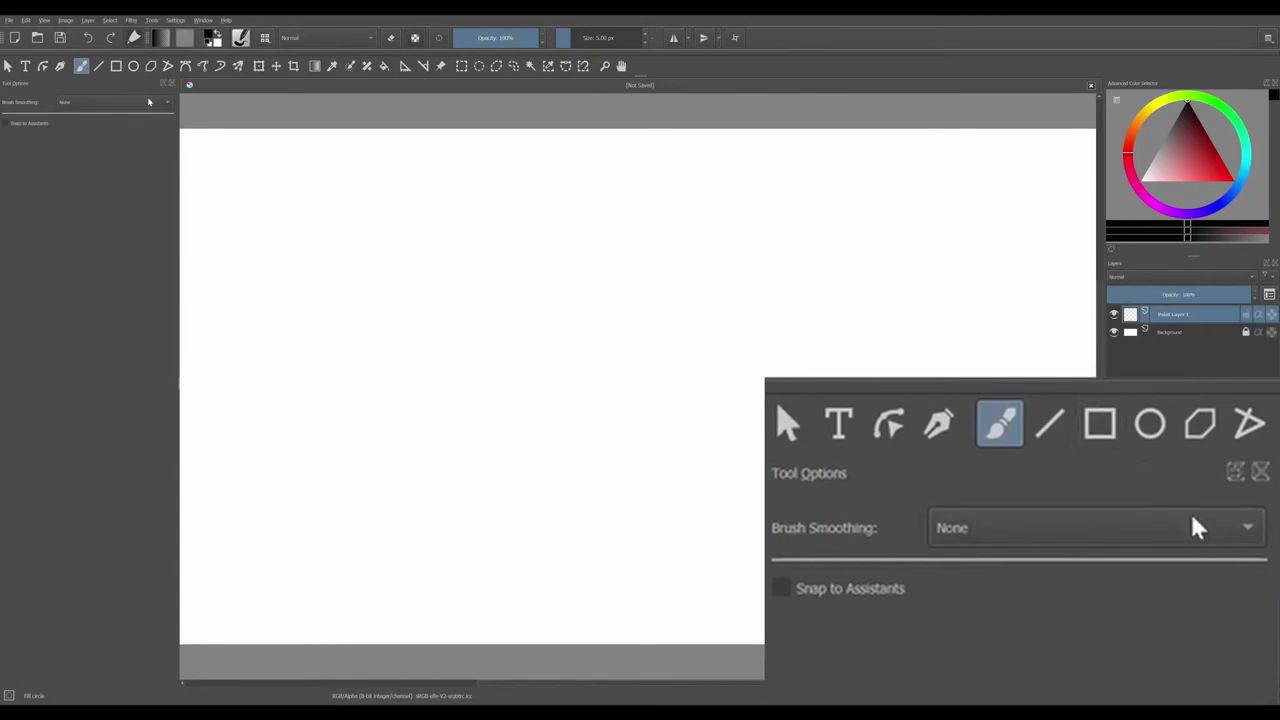
Switch the freehand brush's Brush Smoothing mode to Stabilizer in Tool Options.
left_click(168, 103)
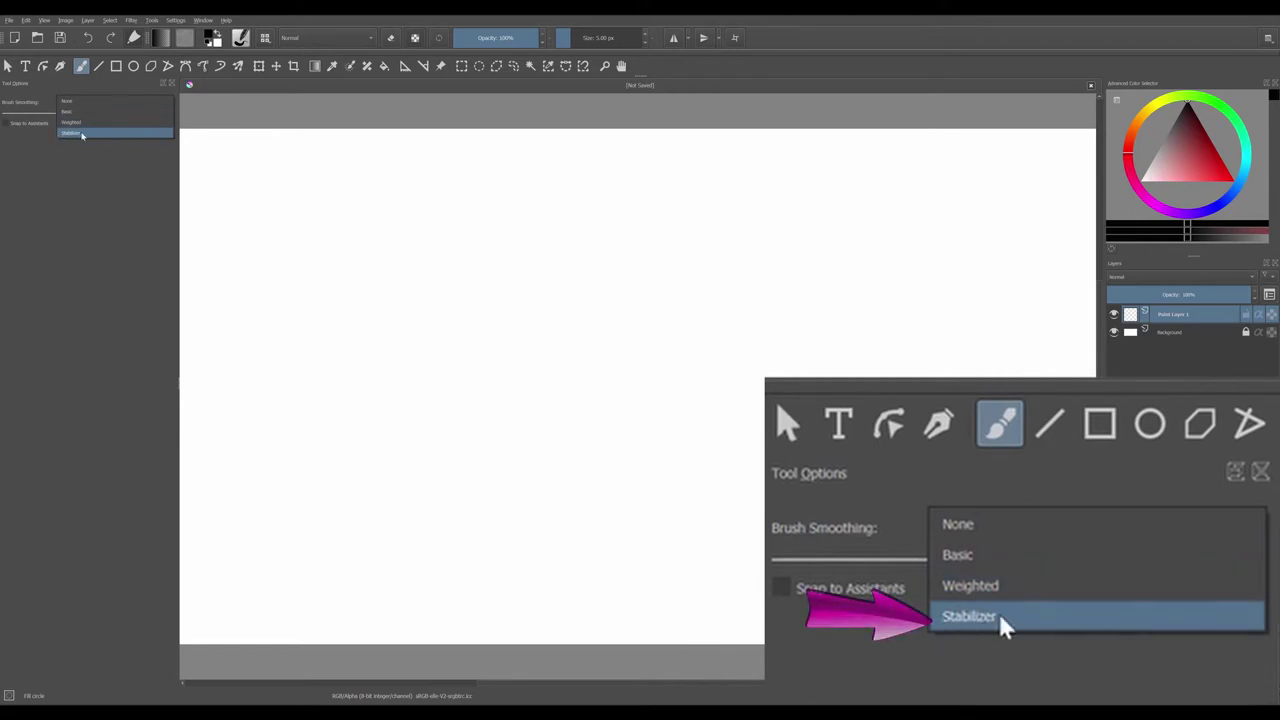
left_click(83, 135)
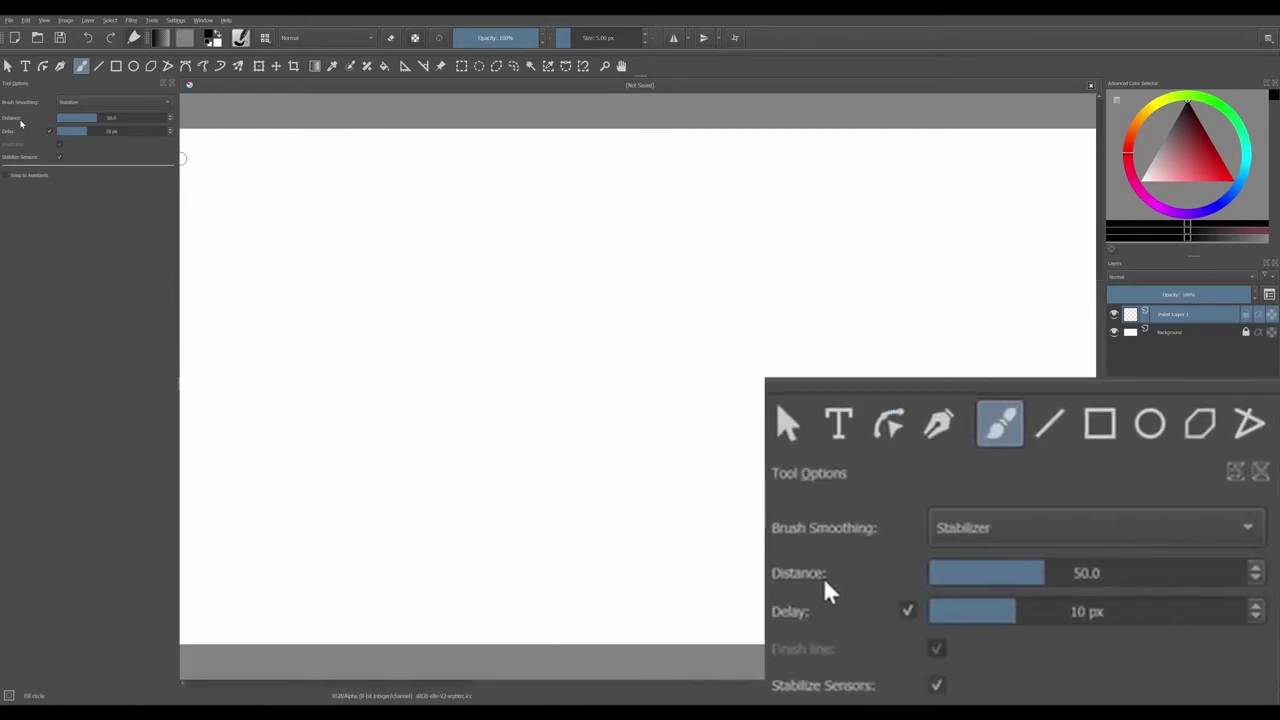
left_click_drag(92, 117, 124, 118)
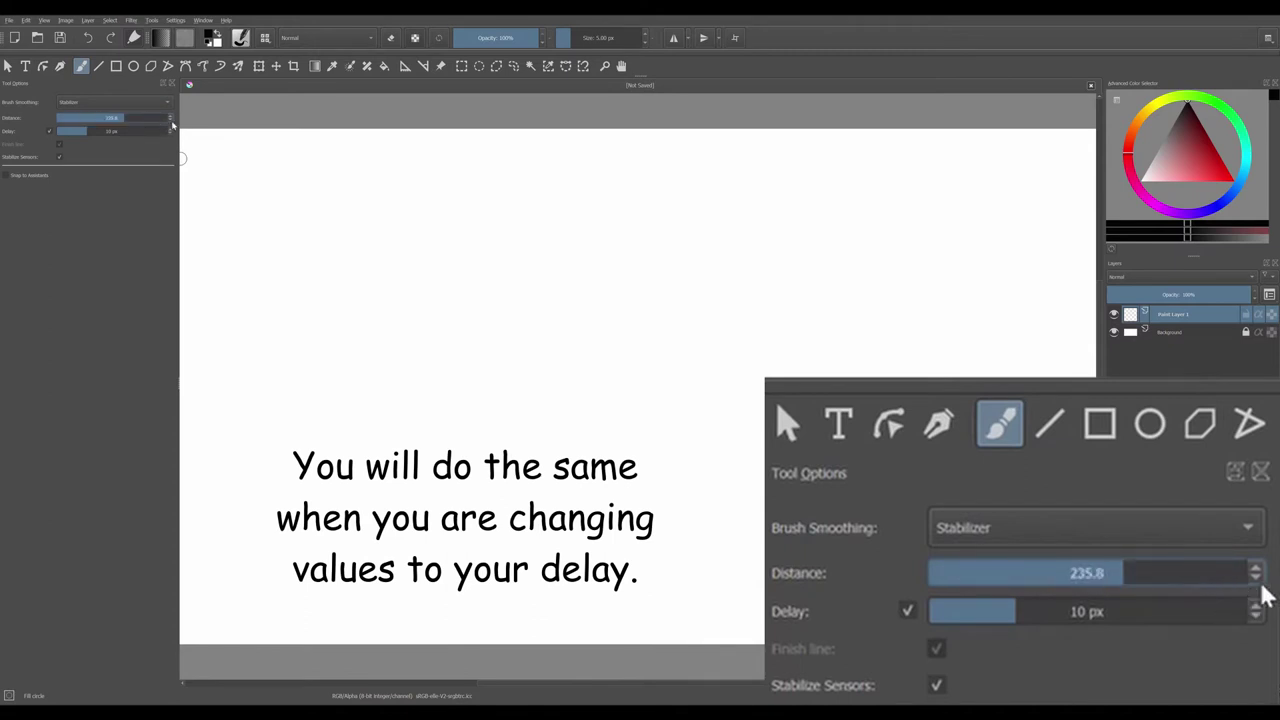
left_click(170, 116)
left_click(170, 121)
left_click_drag(160, 117, 128, 117)
left_click(128, 117)
type("50")
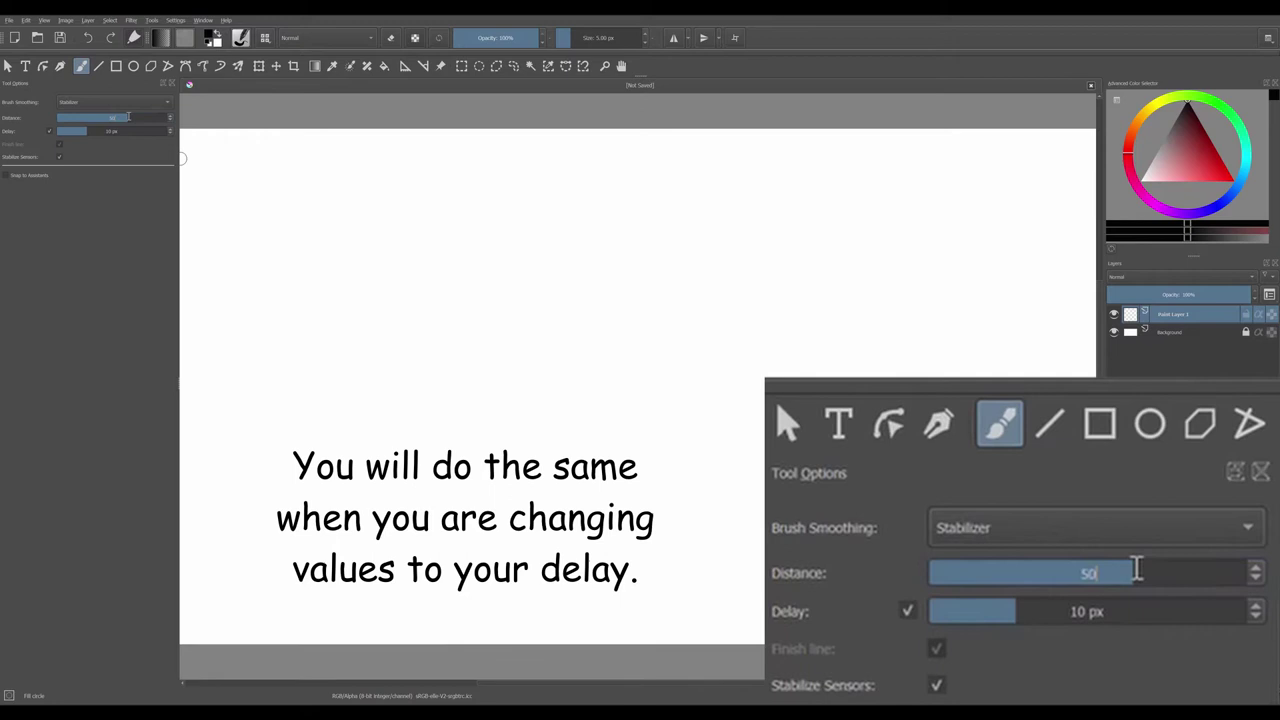
key("Return")
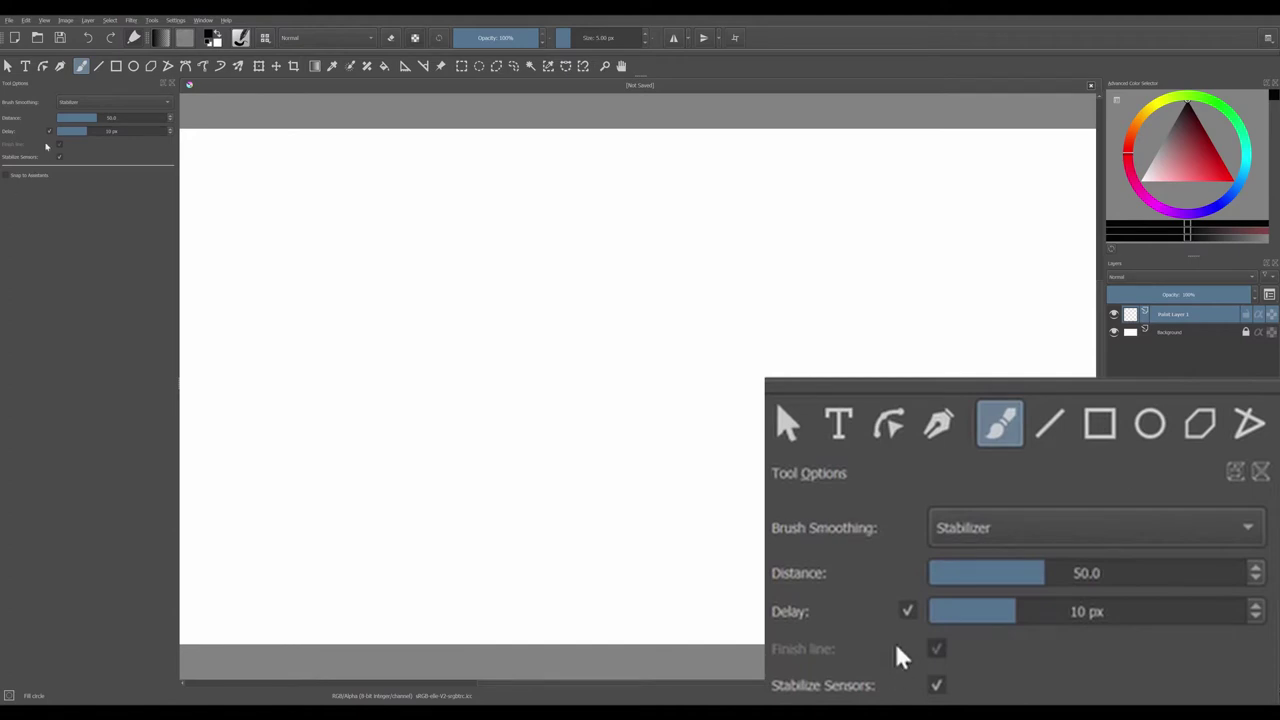
Lower the stabilizer Distance to 3.0, draw three parallel test strokes, then delete them.
left_click_drag(1045, 573, 920, 565)
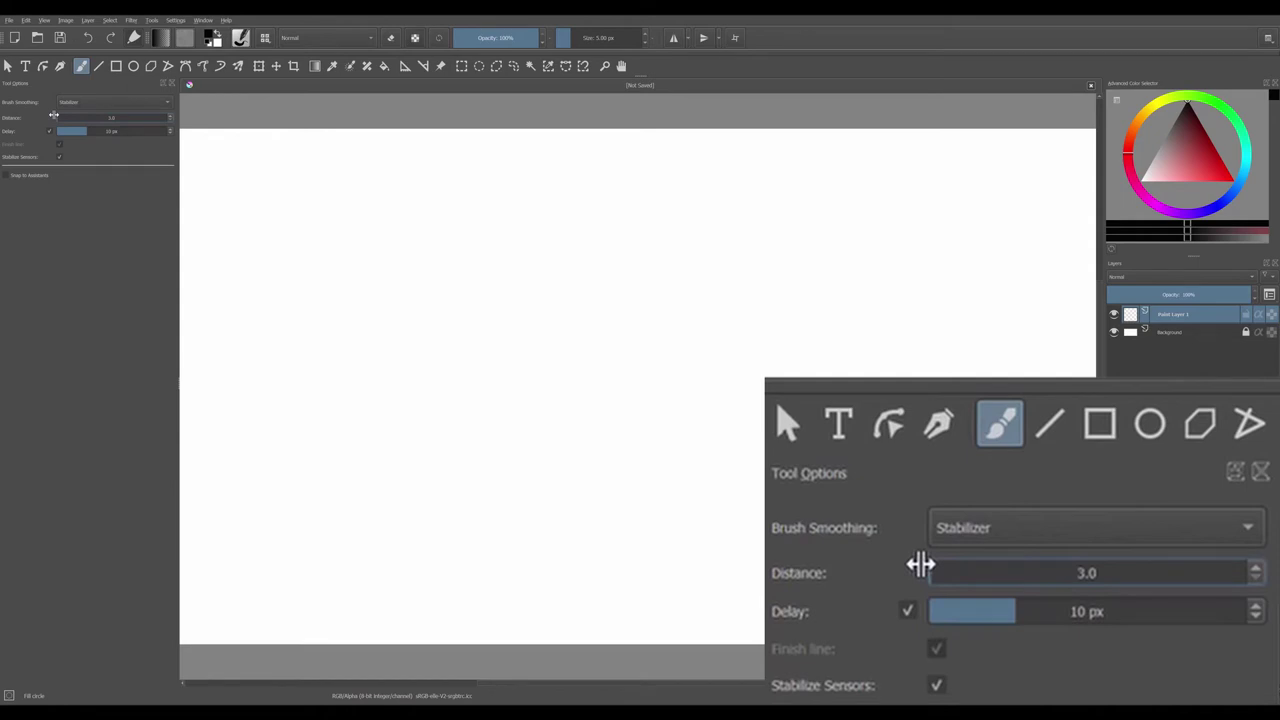
left_click(112, 120)
left_click_drag(244, 402, 715, 226)
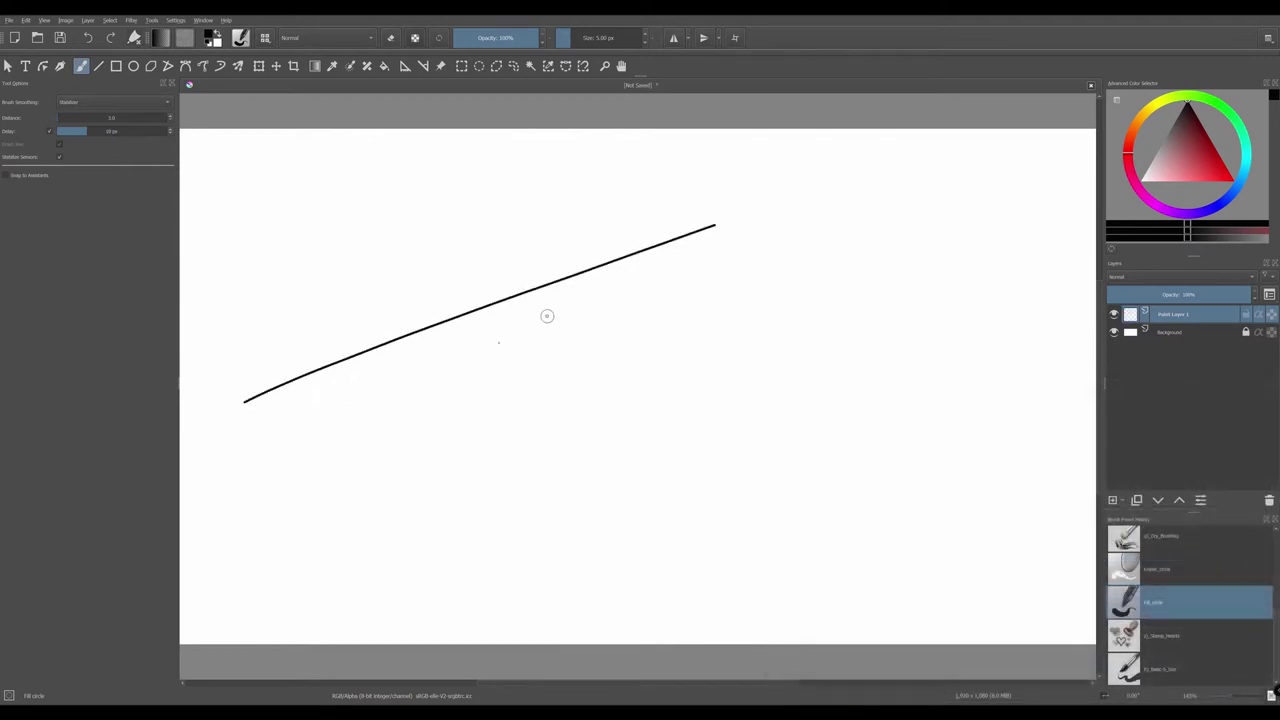
left_click_drag(290, 462, 880, 256)
left_click_drag(353, 516, 994, 304)
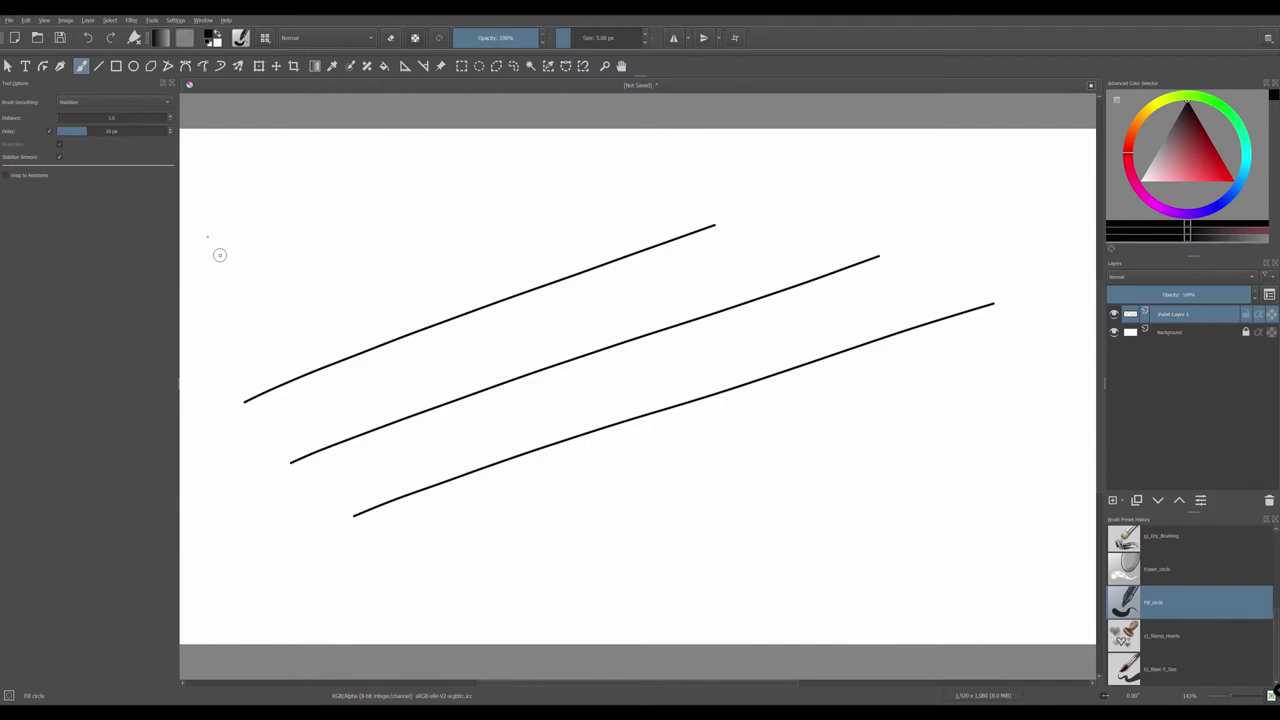
key("Delete")
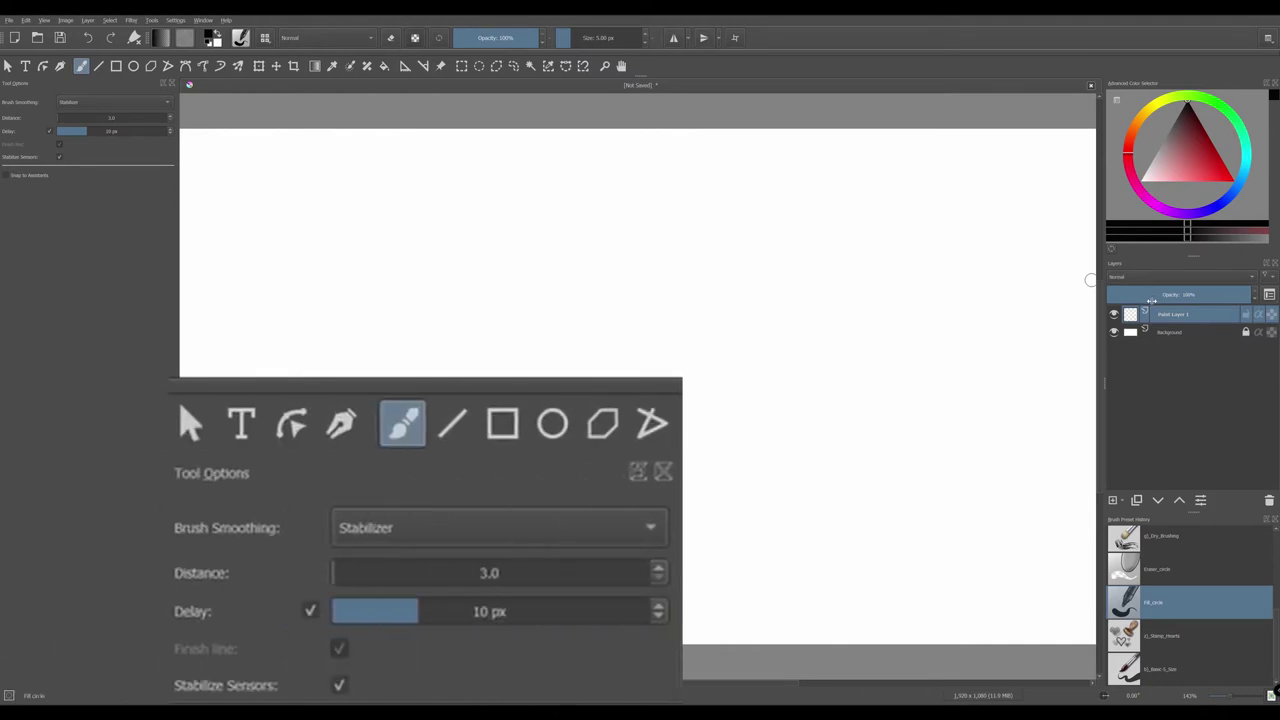
Raise the stabilizer Distance to 1,000.0 and draw three long diagonal parallel strokes.
left_click_drag(68, 117, 170, 122)
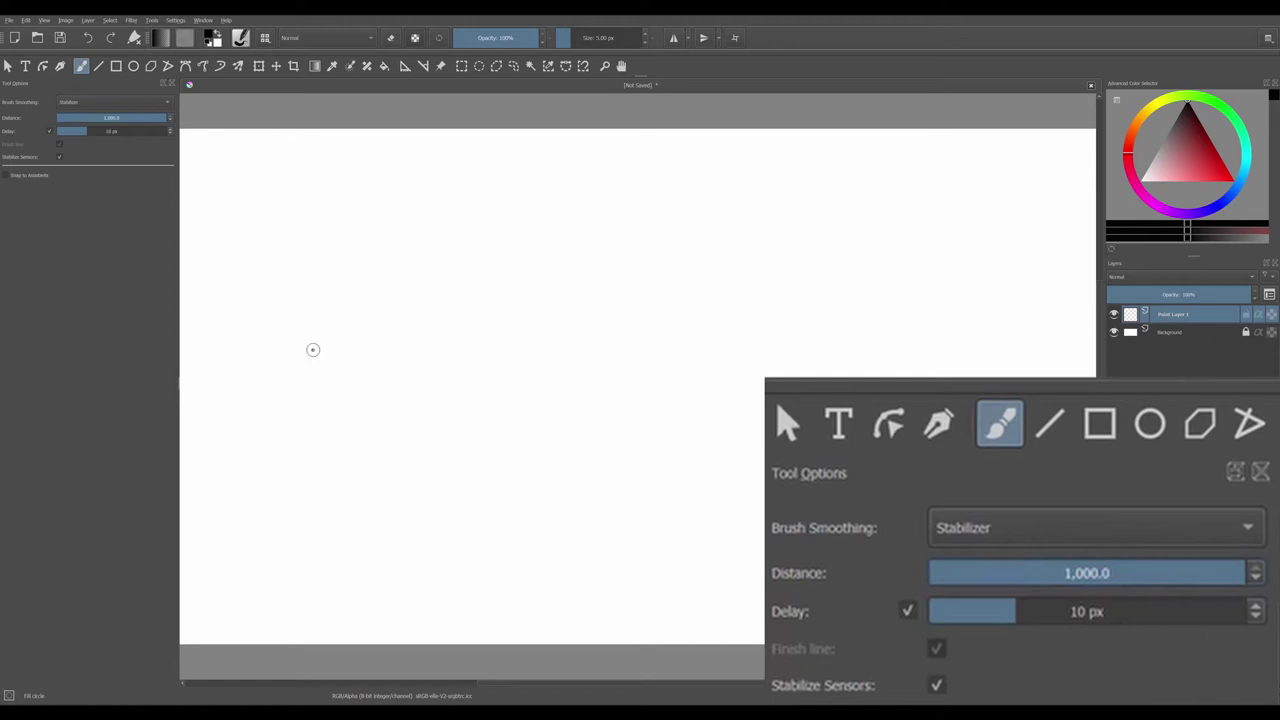
left_click_drag(240, 394, 787, 172)
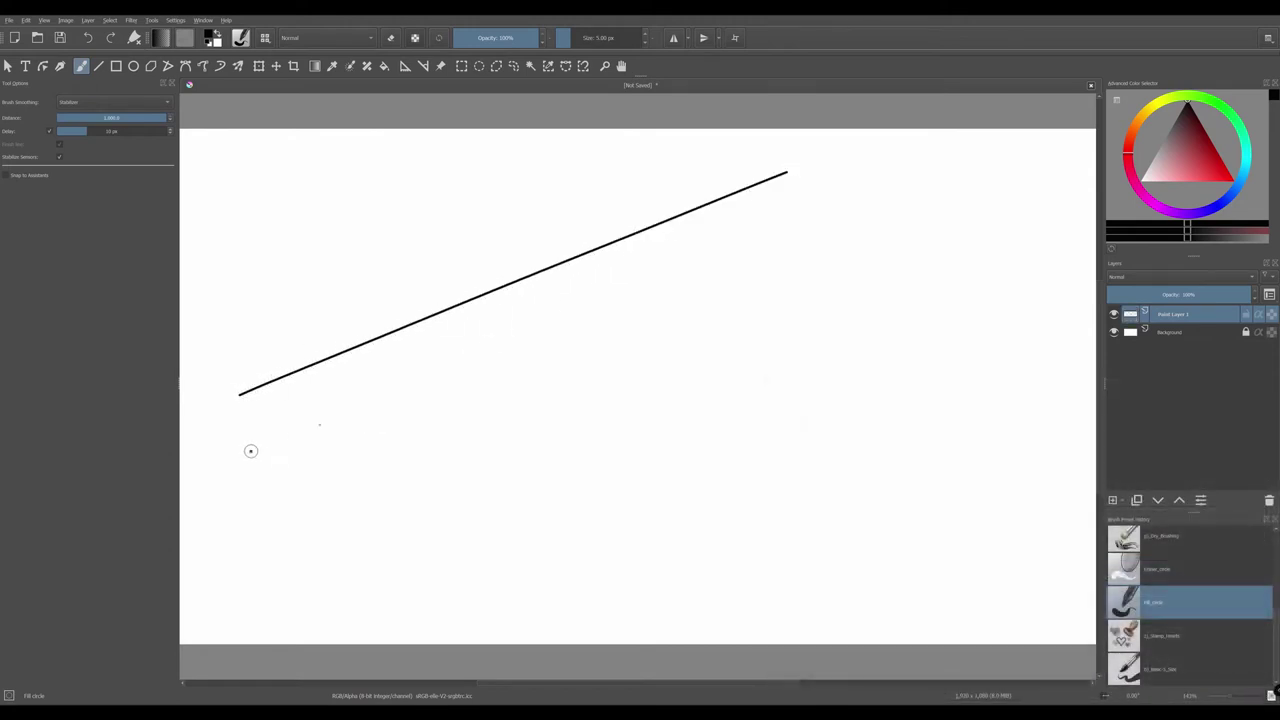
left_click_drag(250, 449, 1086, 131)
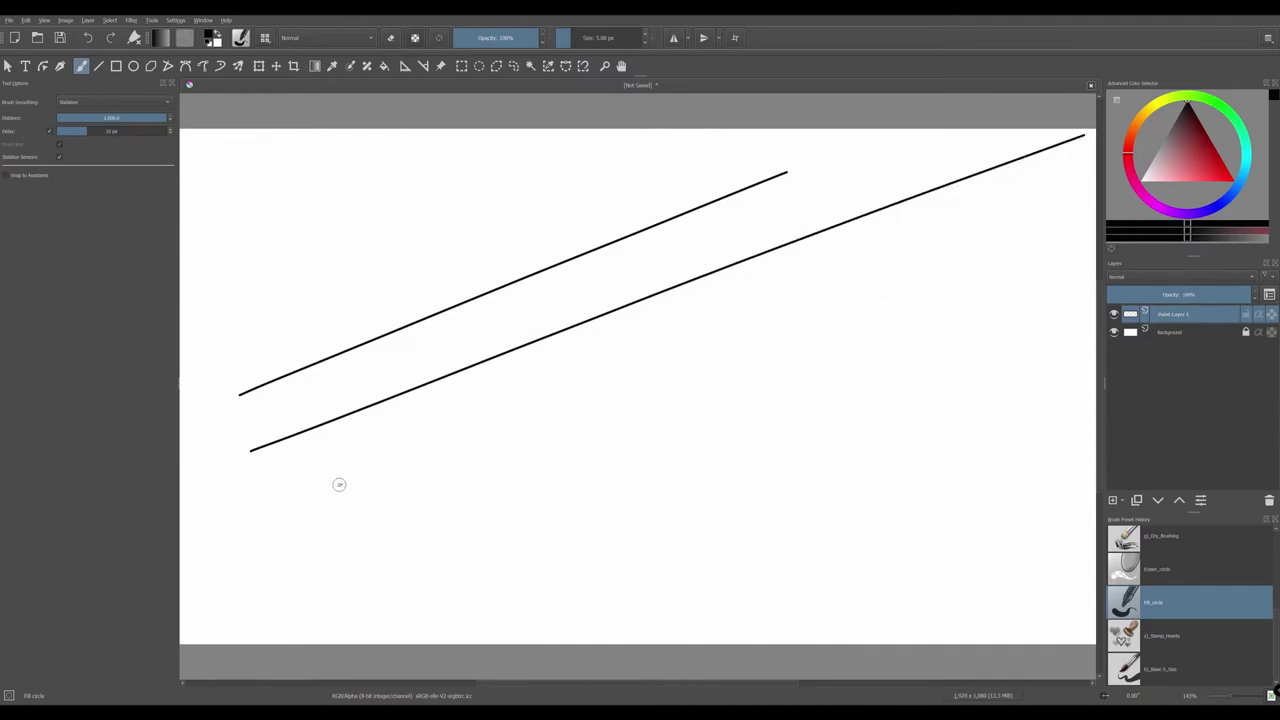
left_click_drag(297, 509, 997, 252)
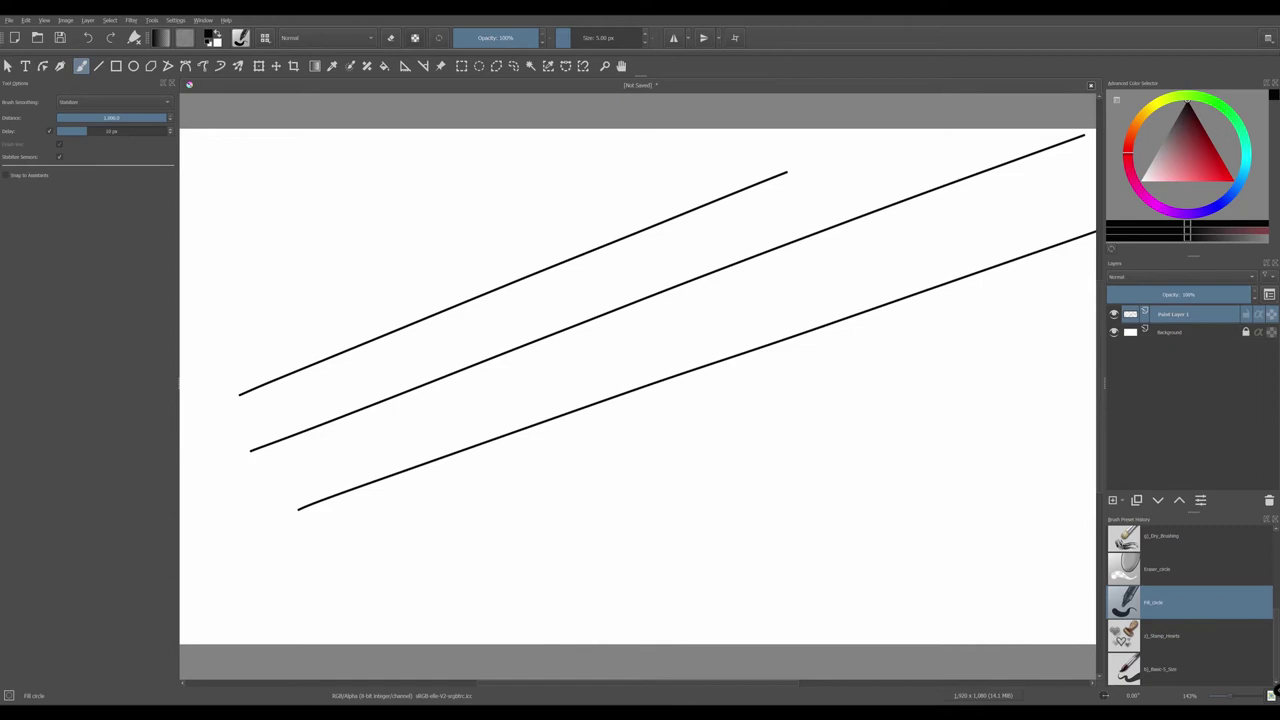
Bring the stabilizer Distance back down to exactly 50.0.
left_click(107, 117)
left_click_drag(110, 117, 96, 117)
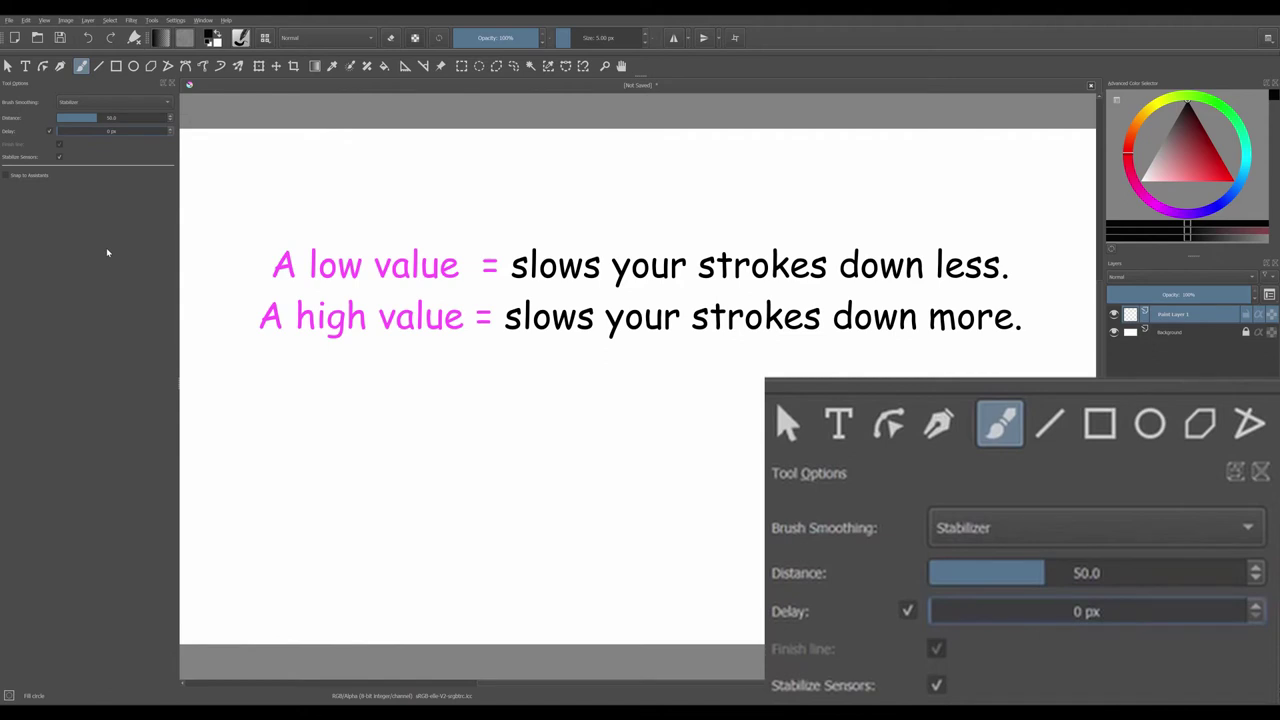
Toggle the stabilizer Delay off and back on, then set it from 0 px to 382 px.
left_click_drag(80, 133, 153, 133)
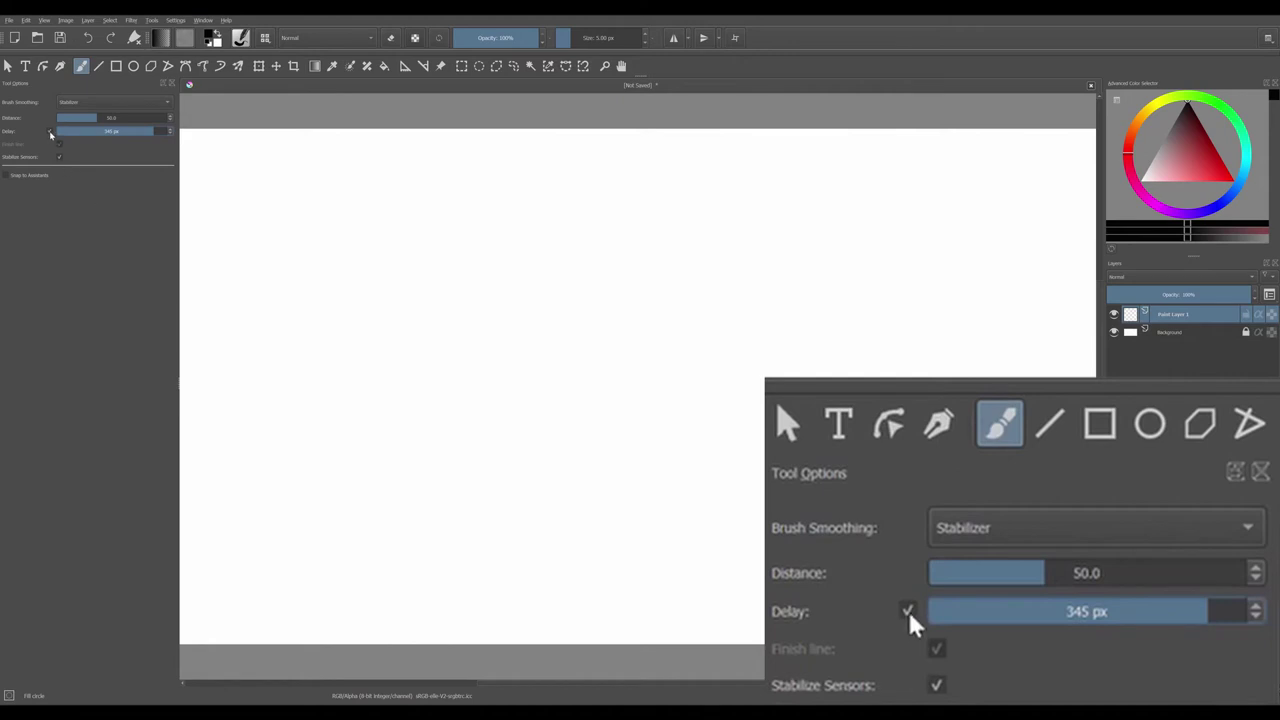
left_click(50, 132)
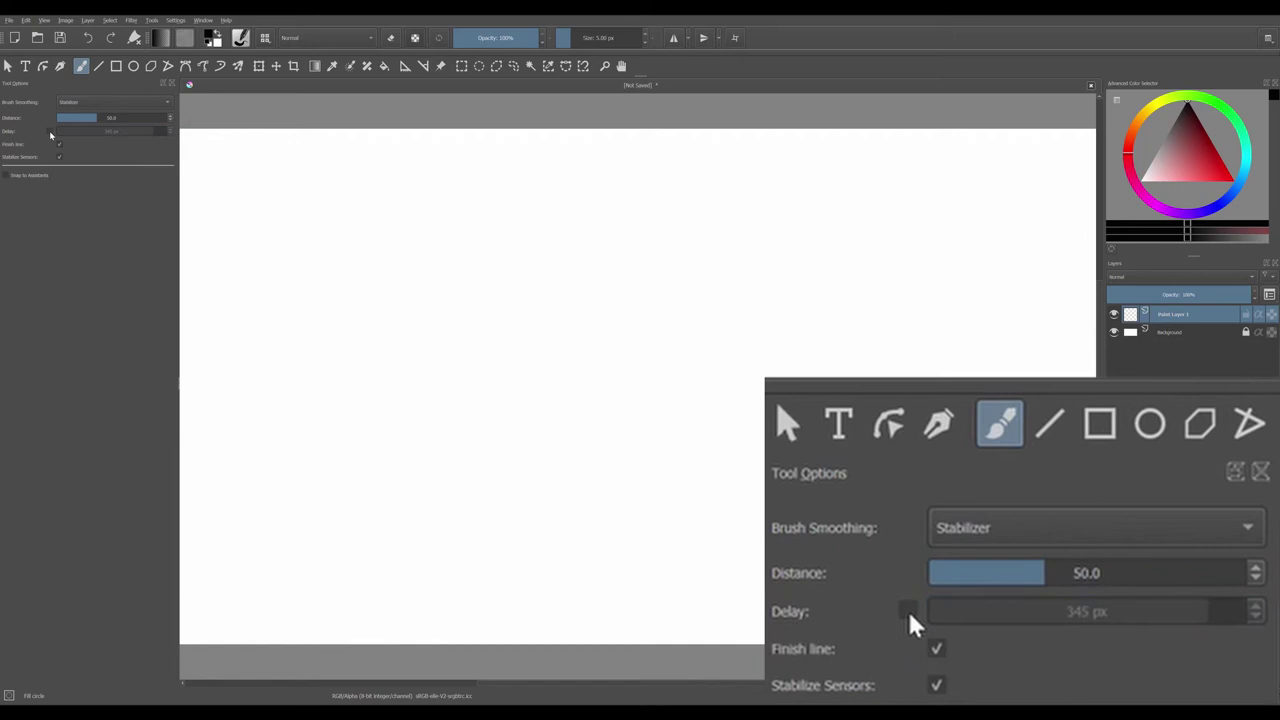
left_click(50, 132)
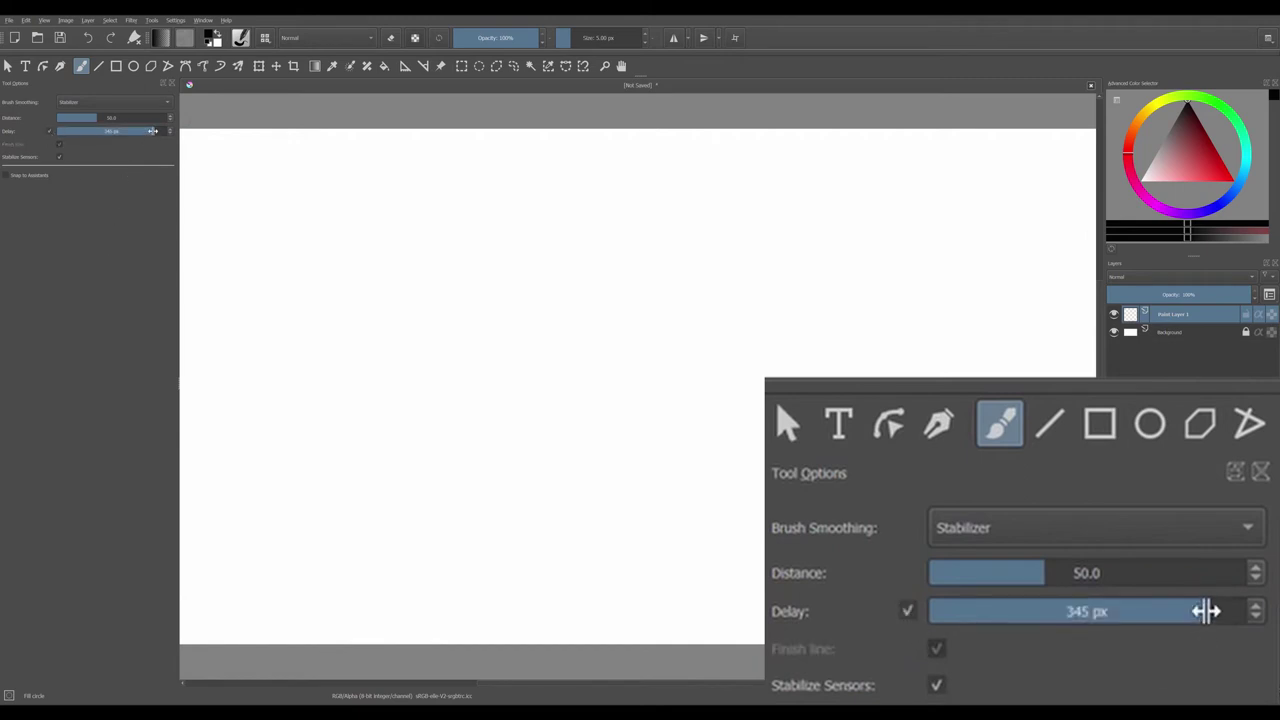
left_click_drag(150, 131, 57, 131)
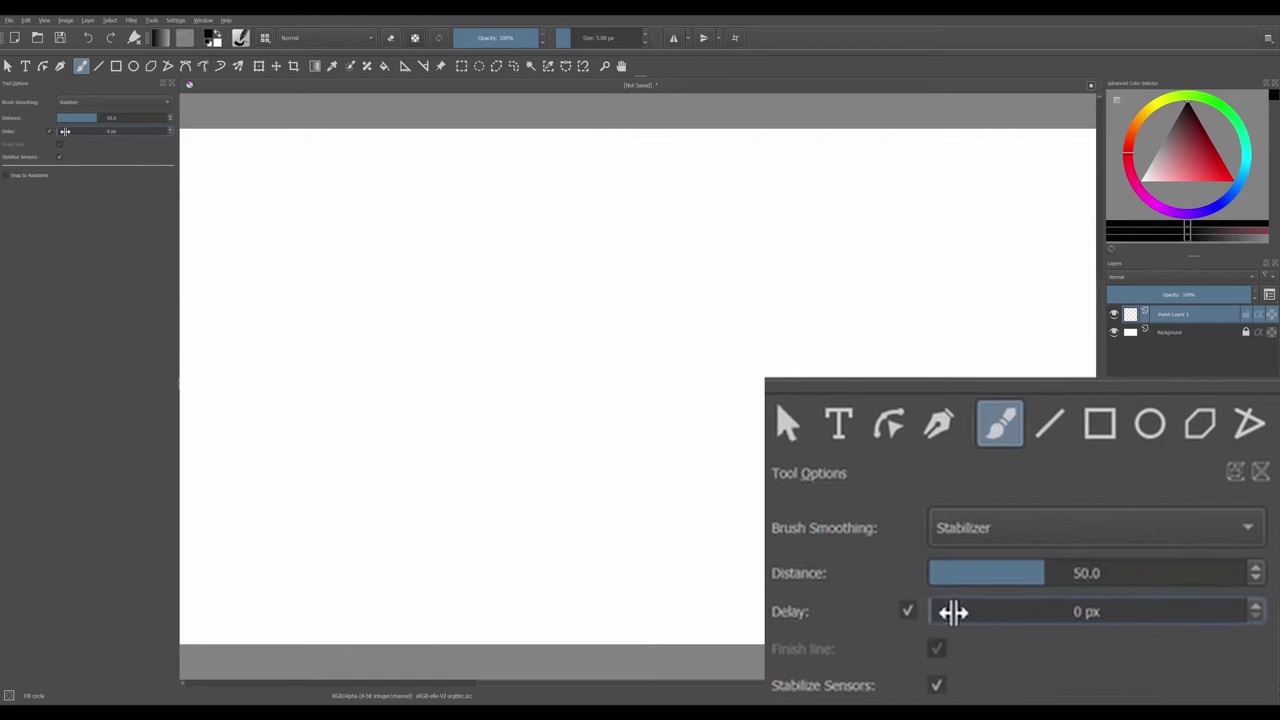
left_click_drag(62, 131, 169, 134)
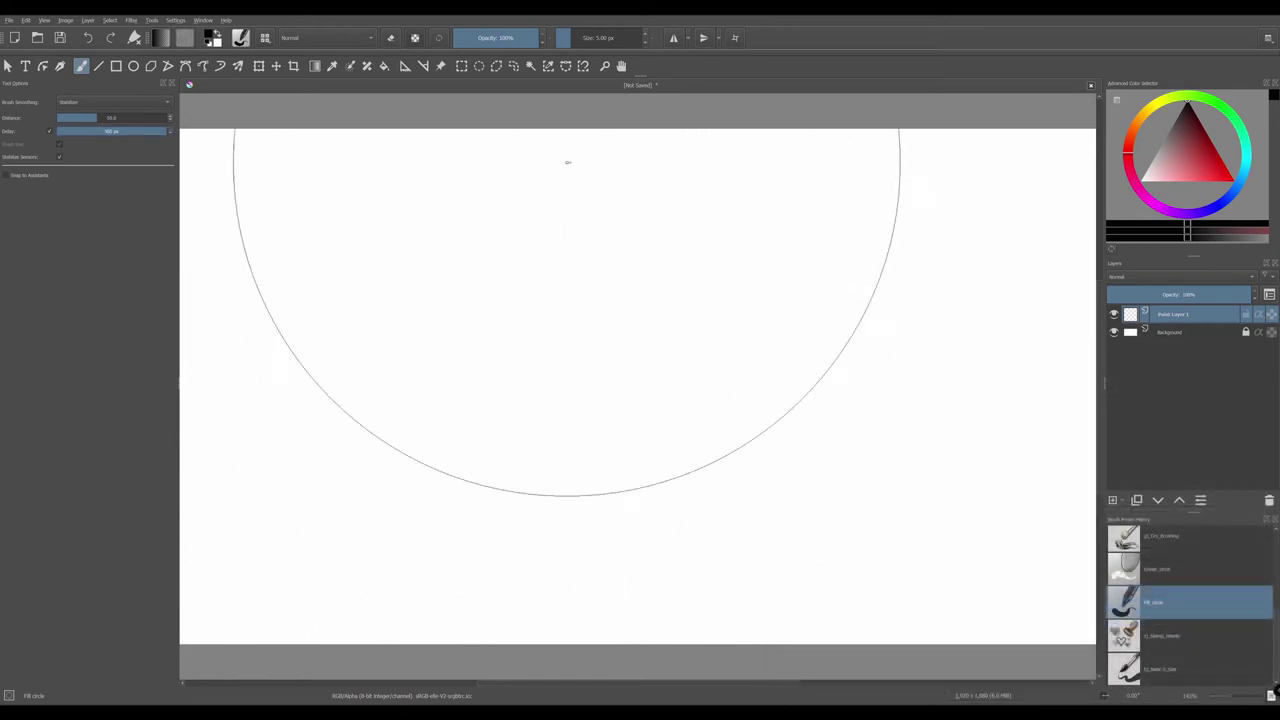
Stroke on the canvas to preview the stabilizer's large delay radius.
left_click_drag(654, 237, 621, 274)
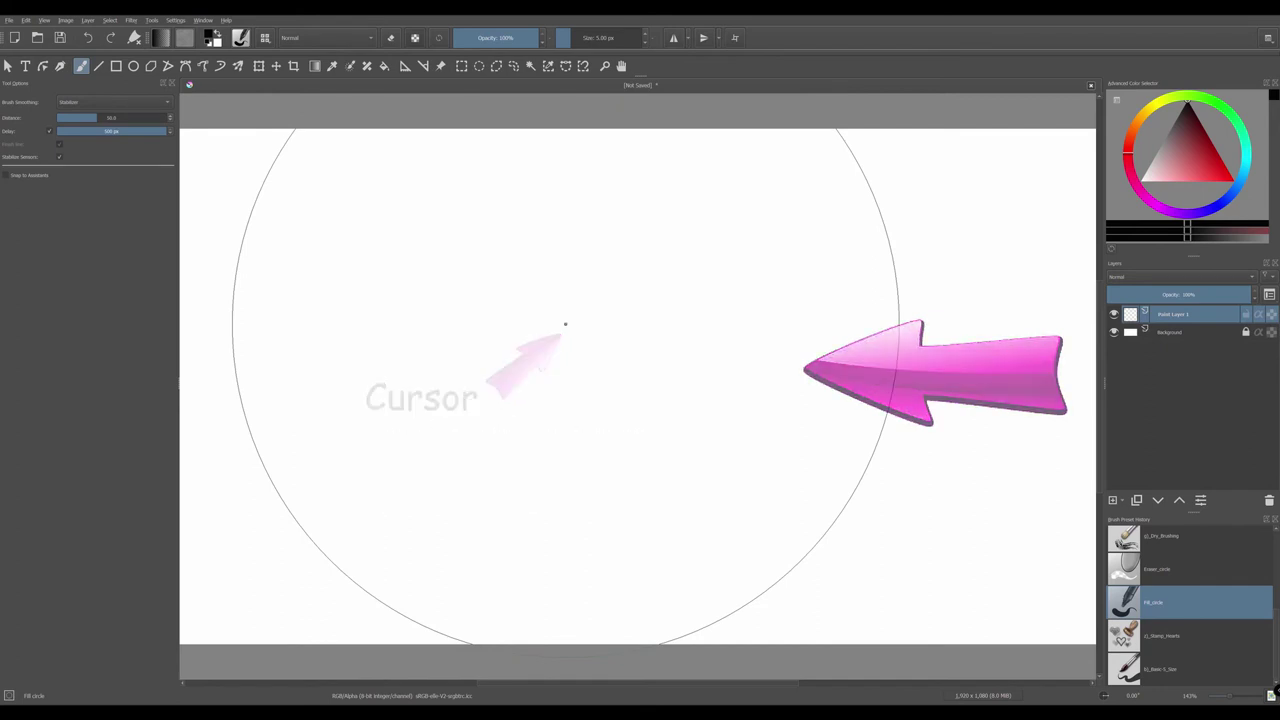
Draw a straight test line, try Delay values 22, 135 and 237 px, then enter 10 px.
left_click_drag(451, 423, 609, 280)
left_click(88, 131)
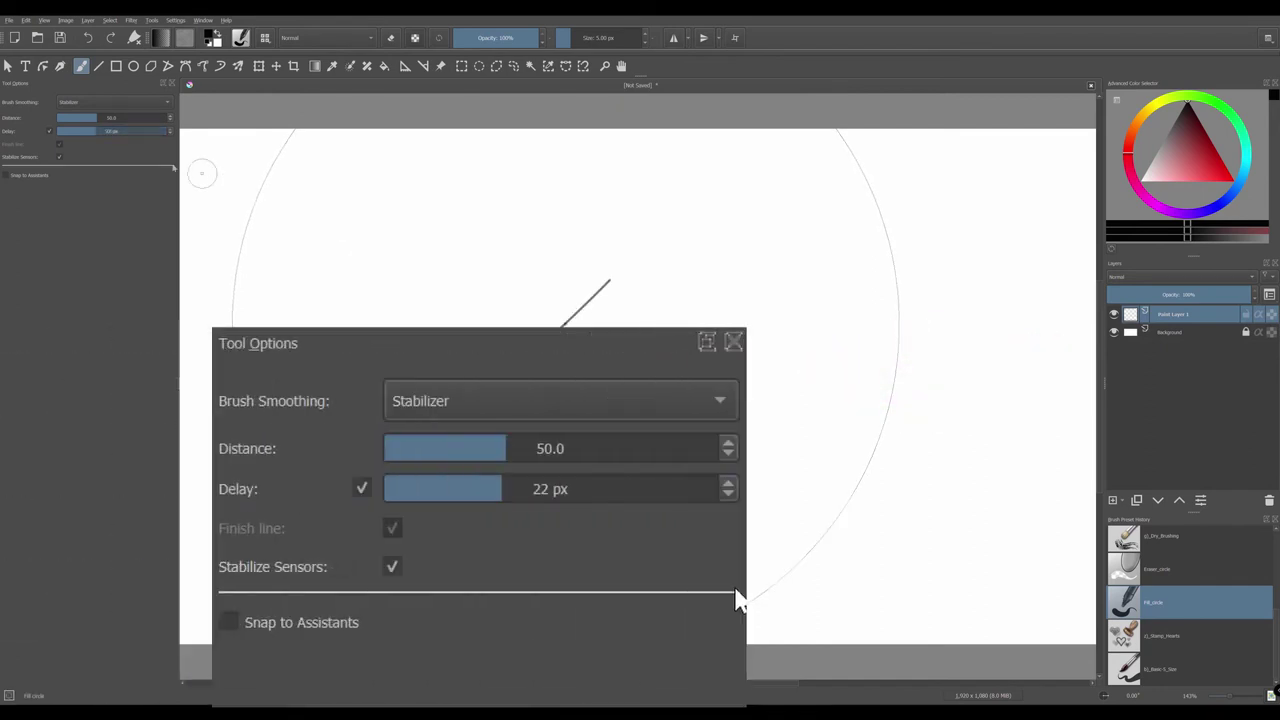
left_click_drag(88, 131, 124, 131)
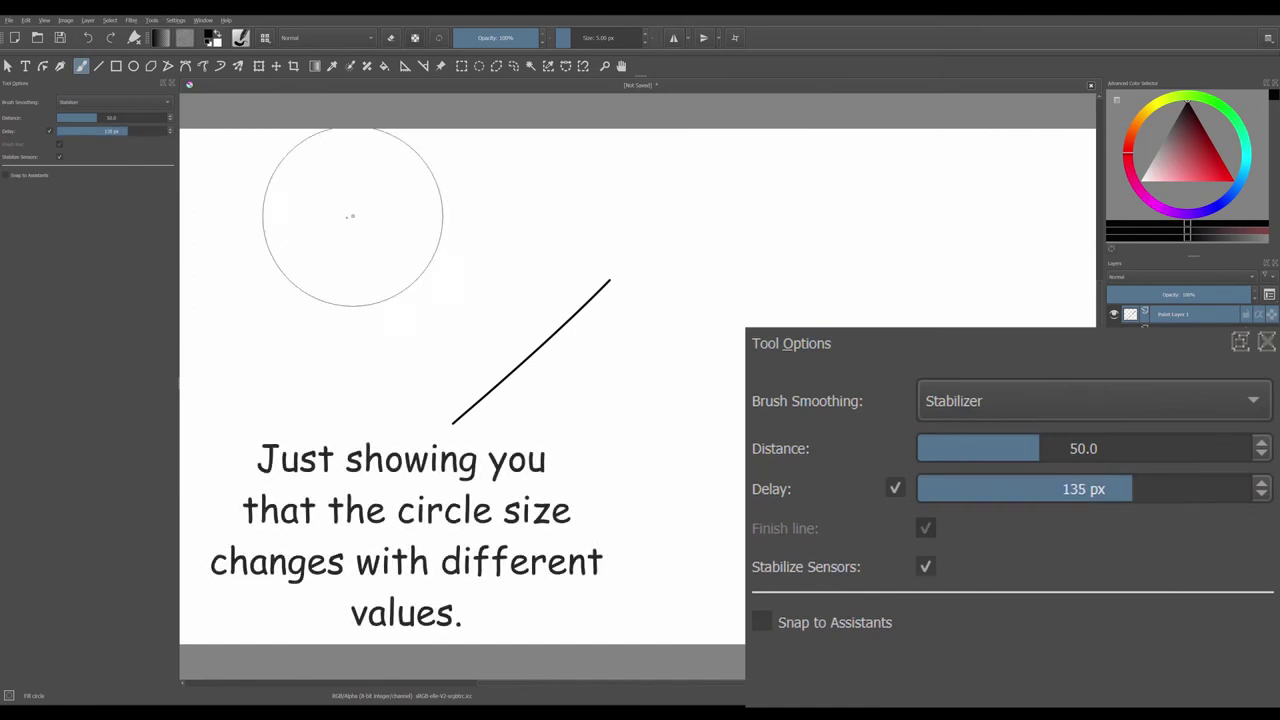
mouse_move(124, 131)
left_mouse_down()
mouse_move(140, 131)
mouse_move(60, 131)
mouse_move(105, 131)
left_mouse_up()
double_click(105, 131)
type("10")
key("Return")
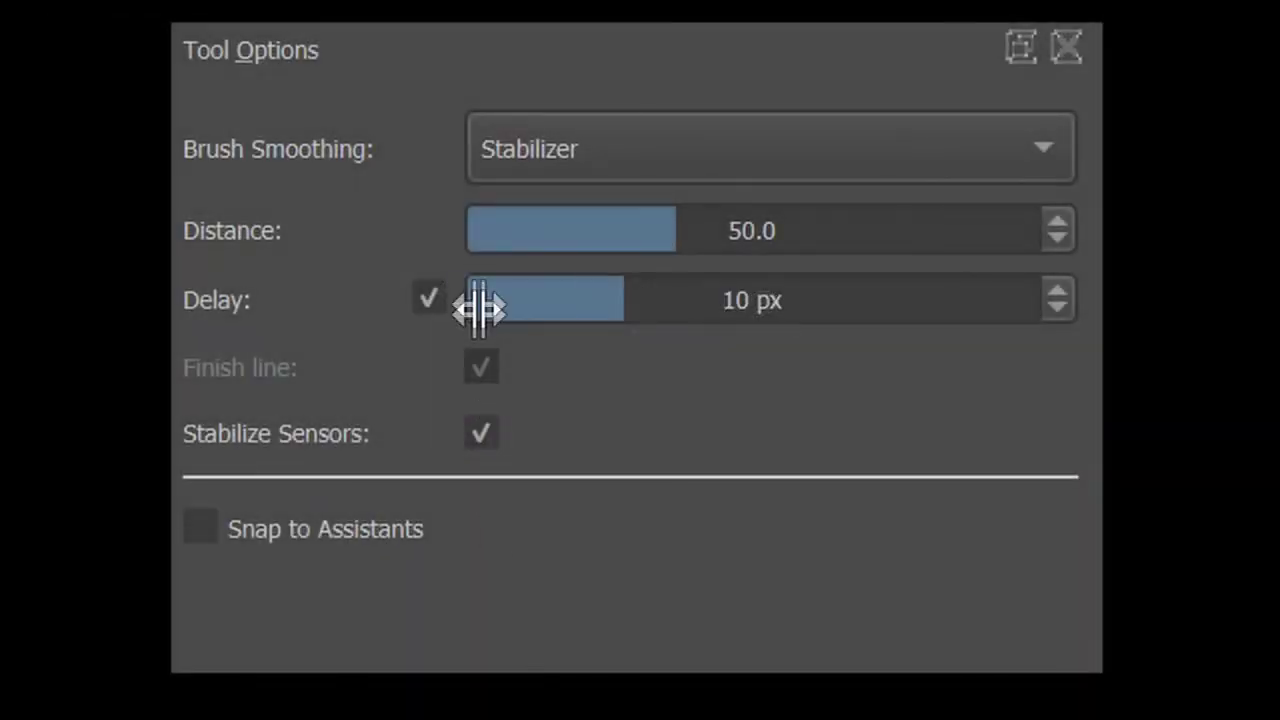
Toggle Delay and Finish line repeatedly, ending with Delay unticked and Finish line ticked.
left_click(429, 299)
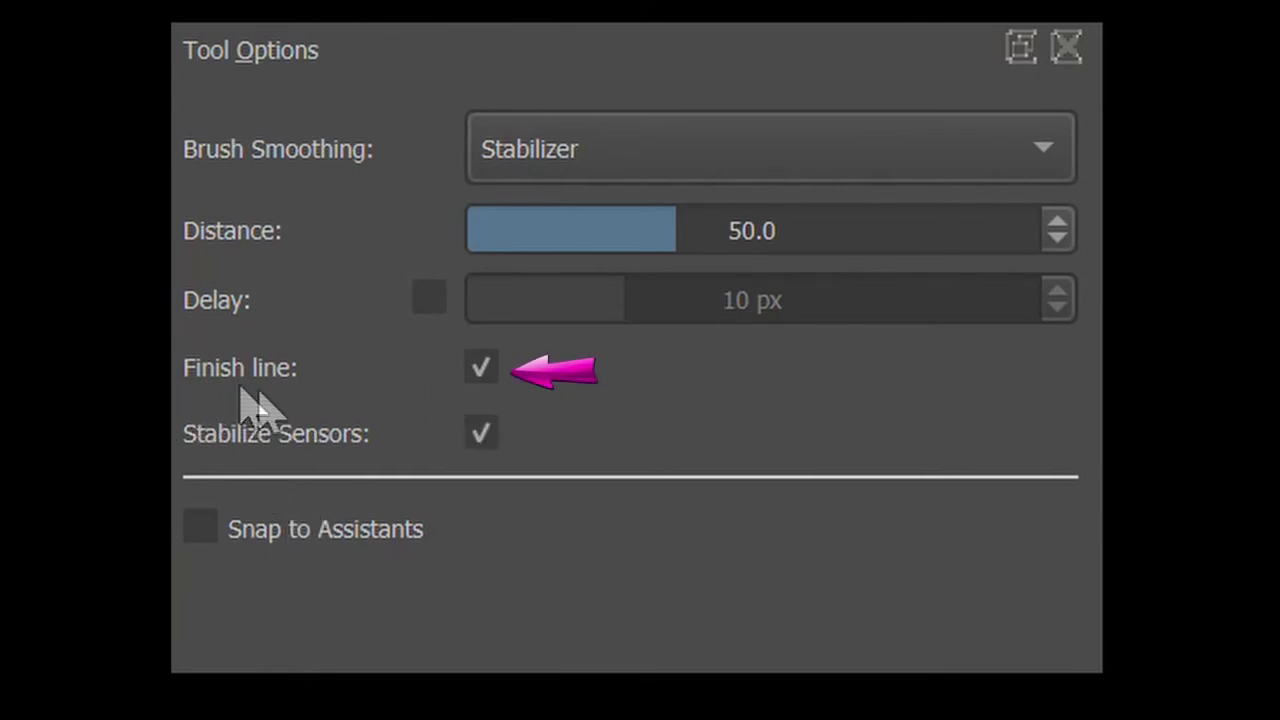
left_click(485, 378)
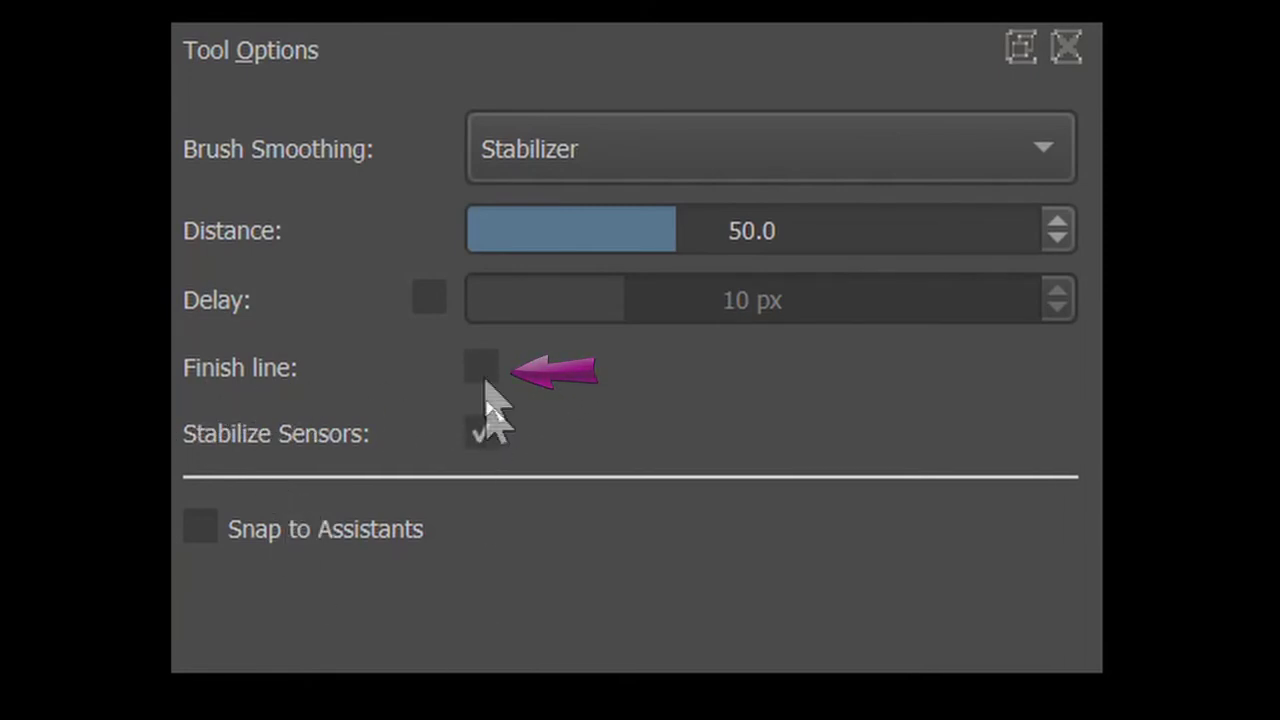
left_click(484, 376)
left_click(429, 299)
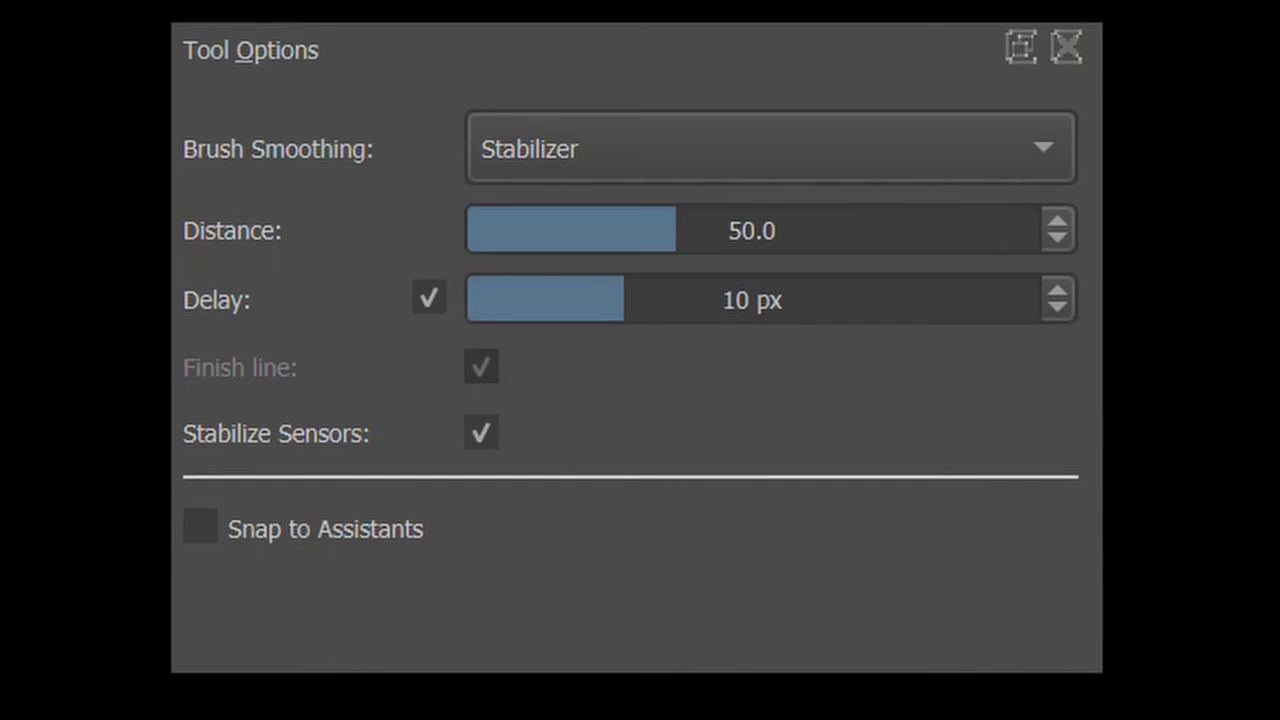
left_click(429, 299)
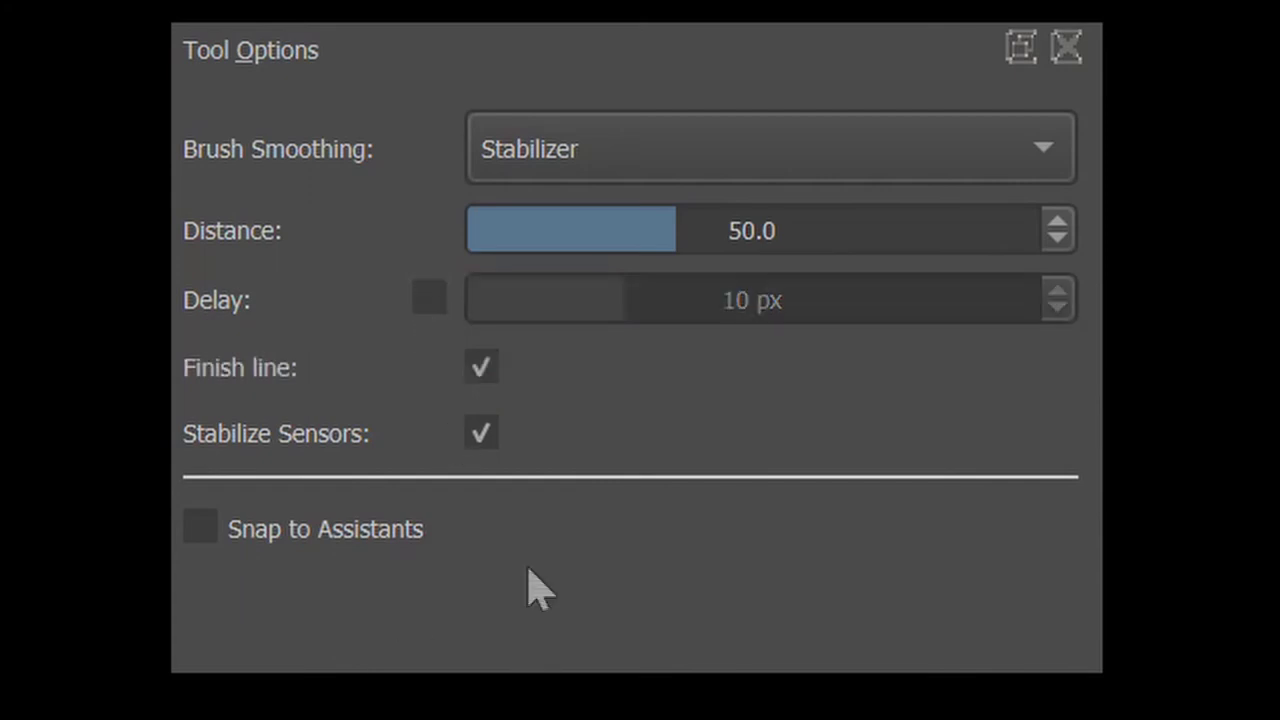
left_click(481, 367)
left_click(481, 367)
left_click(481, 433)
left_click(481, 433)
left_click(481, 436)
left_click(491, 442)
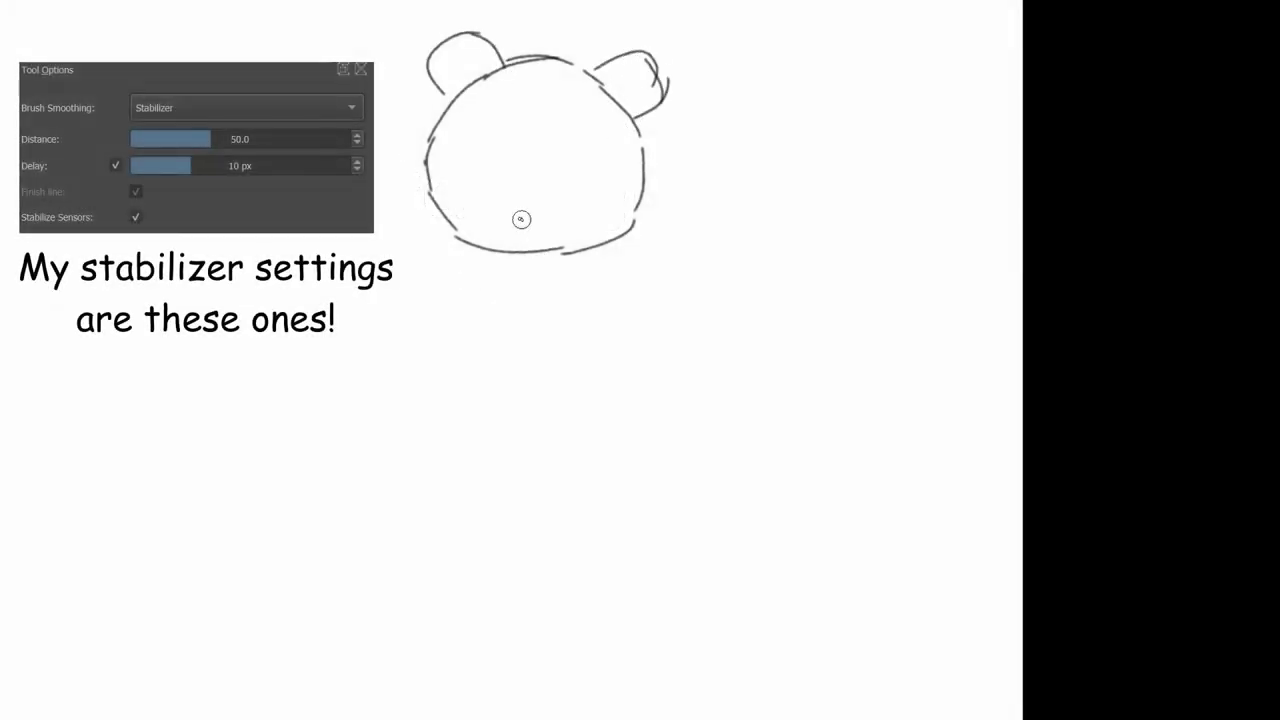
Sketch the panda's right ear and the body outline below the head.
left_click_drag(455, 240, 345, 470)
left_click_drag(352, 515, 455, 578)
left_click_drag(470, 566, 638, 512)
left_click_drag(626, 257, 640, 490)
Sketch the panda's left leg and both feet, then switch to the eraser.
left_click_drag(333, 476, 252, 545)
left_click_drag(340, 600, 395, 580)
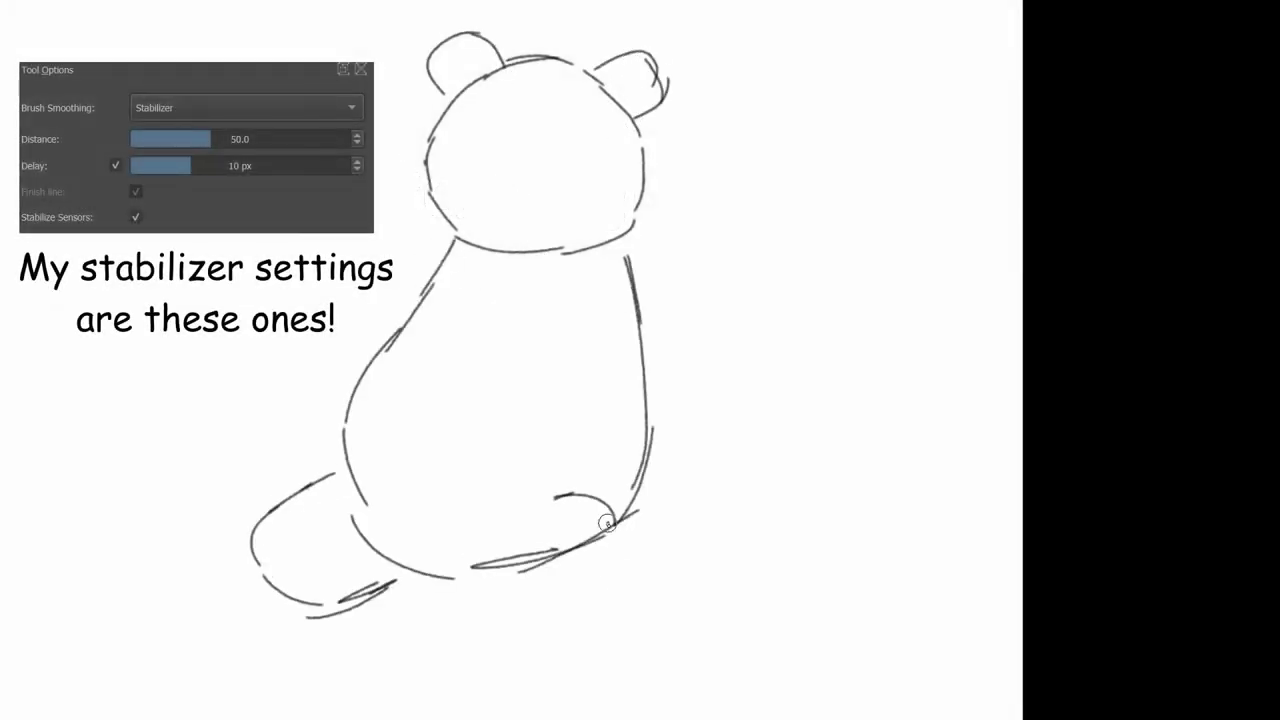
left_click_drag(512, 525, 612, 515)
left_click_drag(415, 605, 625, 585)
left_click_drag(165, 550, 255, 540)
mouse_move(200, 575)
left_mouse_down()
mouse_move(206, 591)
mouse_move(335, 600)
left_mouse_up()
left_click_drag(454, 593, 425, 645)
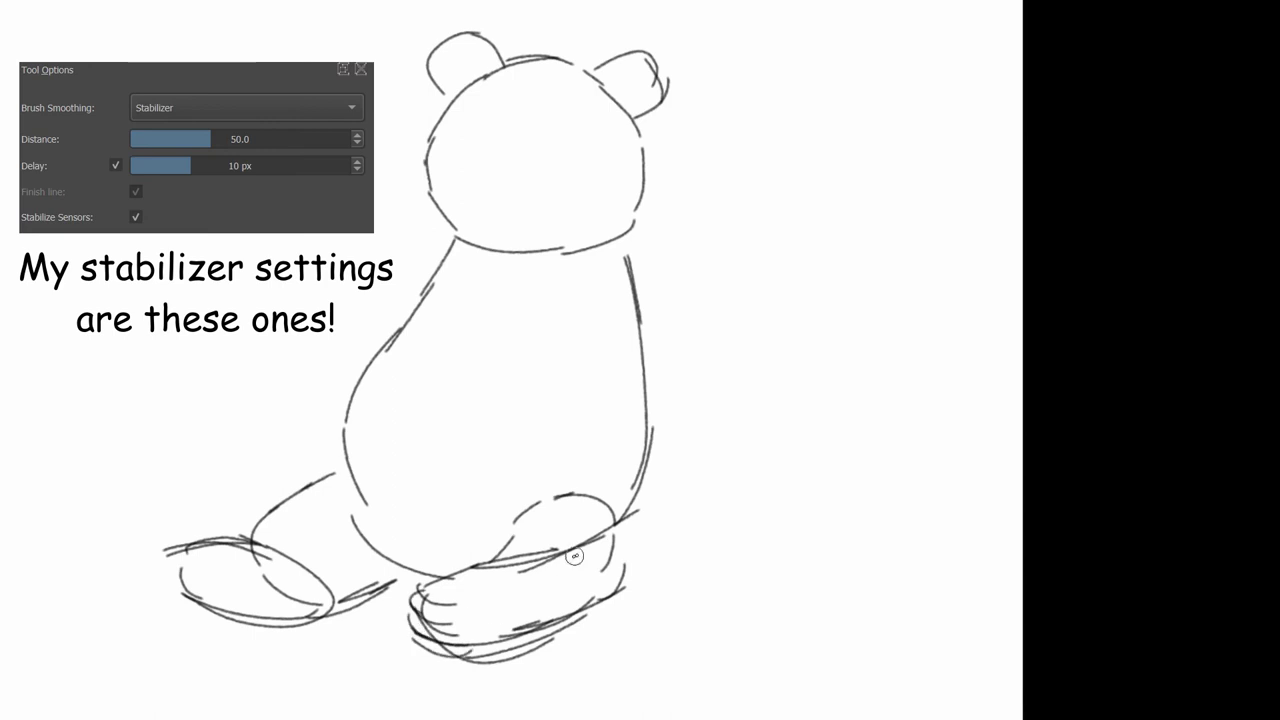
mouse_move(492, 560)
left_mouse_down()
mouse_move(575, 495)
mouse_move(570, 545)
mouse_move(600, 540)
left_mouse_up()
key("e")
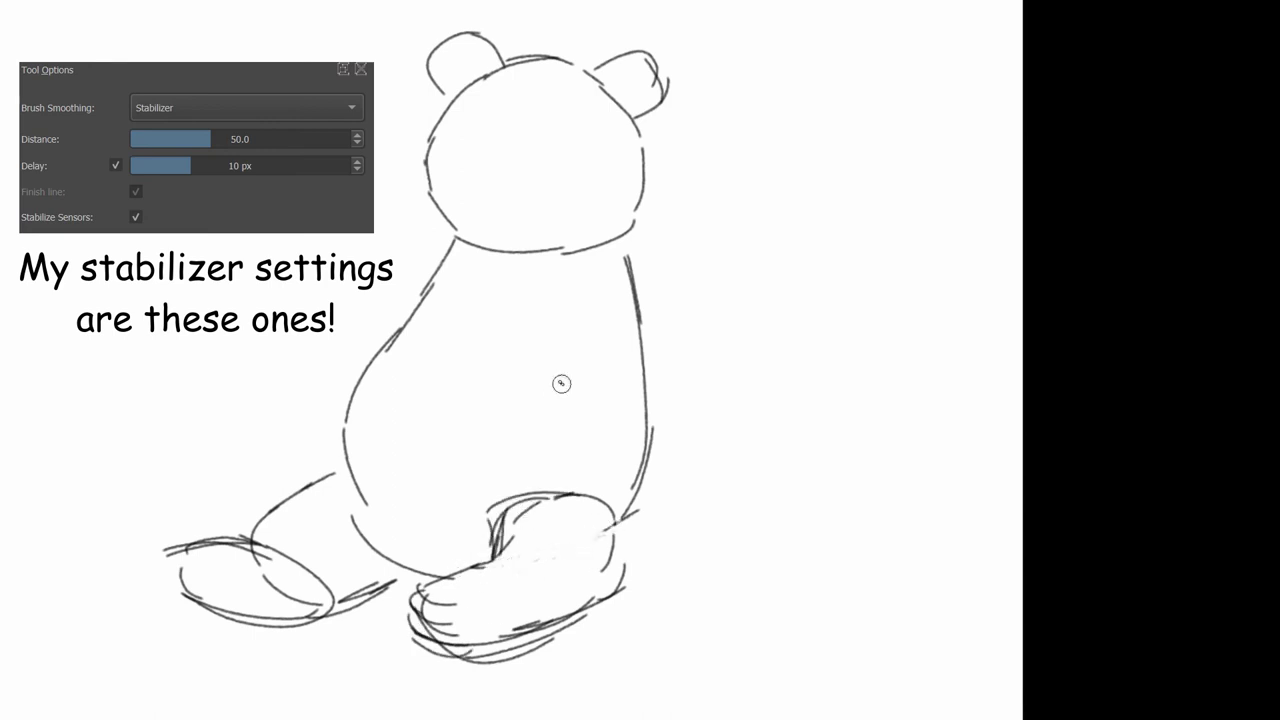
Sketch the panda's arms, the V across the chest, and the side body outlines.
left_click_drag(553, 318, 630, 256)
left_click_drag(553, 360, 466, 280)
left_click_drag(455, 232, 500, 405)
left_click_drag(410, 232, 510, 410)
left_click_drag(640, 255, 650, 360)
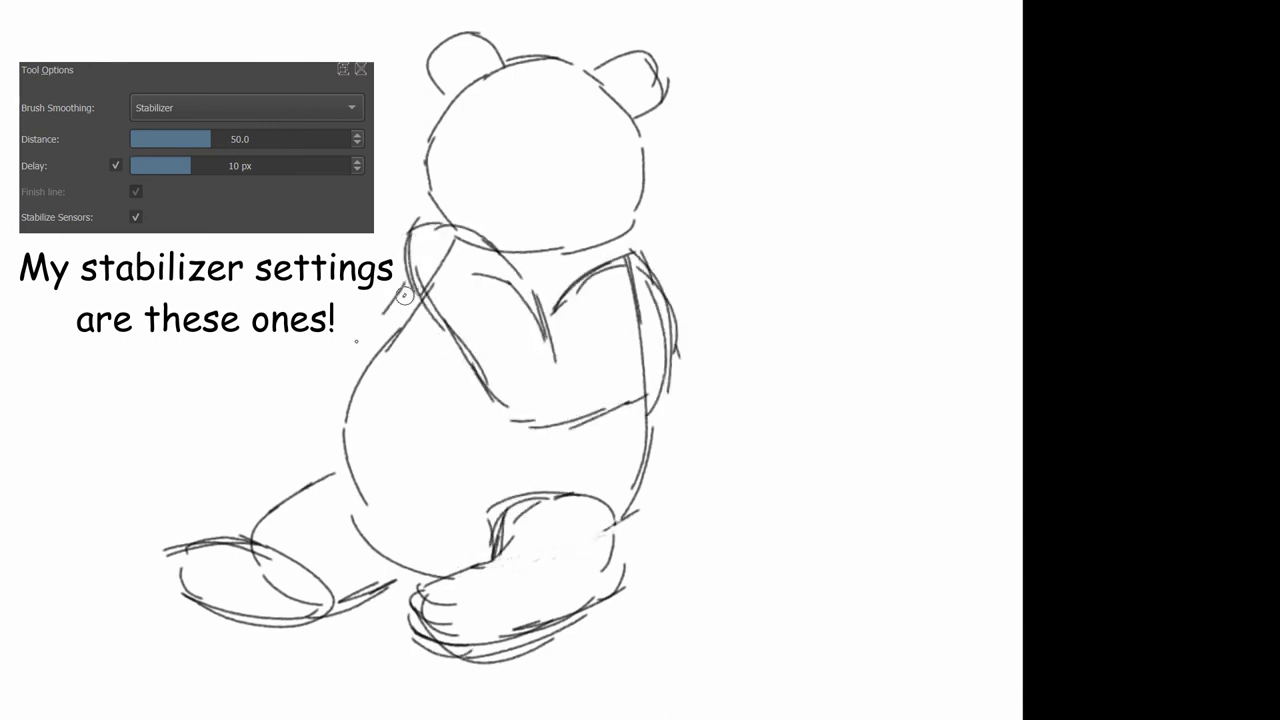
left_click_drag(404, 295, 298, 440)
Draw the panda's face: eye patches, closed eyes, nose and smiling mouth.
left_click_drag(495, 118, 468, 165)
left_click_drag(548, 125, 590, 165)
left_click_drag(475, 160, 528, 185)
left_click_drag(505, 190, 560, 195)
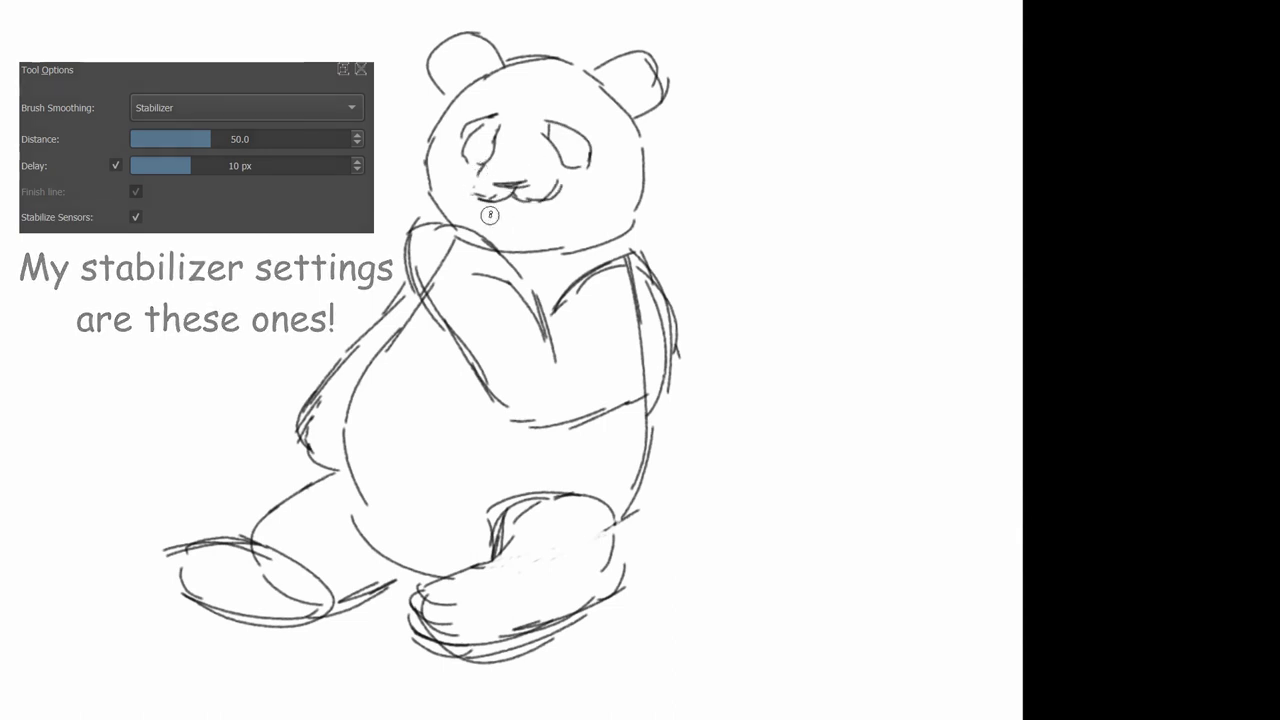